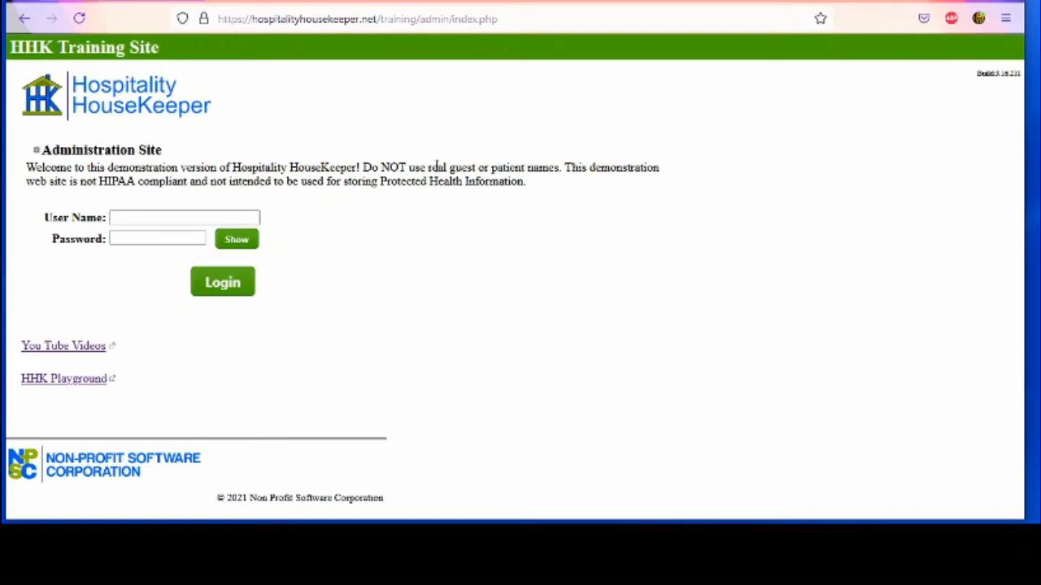
Log in to the admin training site with the administrator's user name and password
{"action": "left_click", "coordinate": [134, 218]}
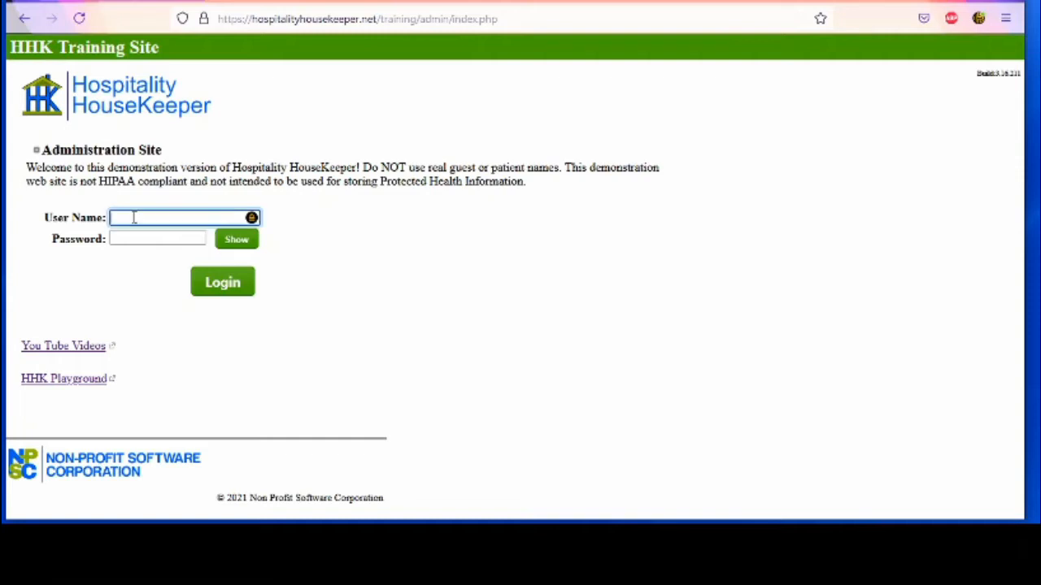
{"action": "left_click", "coordinate": [123, 239]}
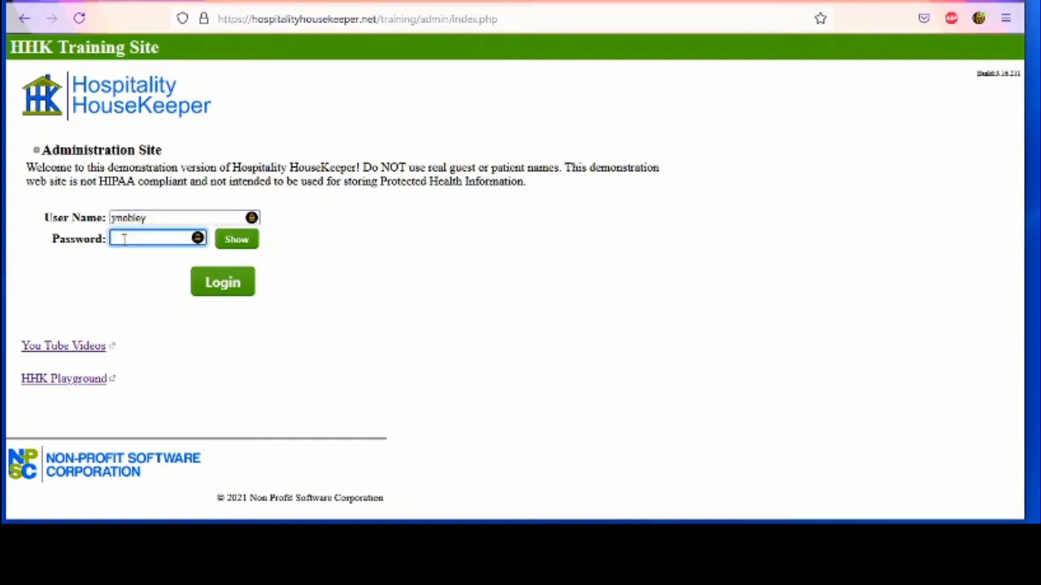
{"action": "type", "text": "************"}
{"action": "left_click", "coordinate": [226, 282]}
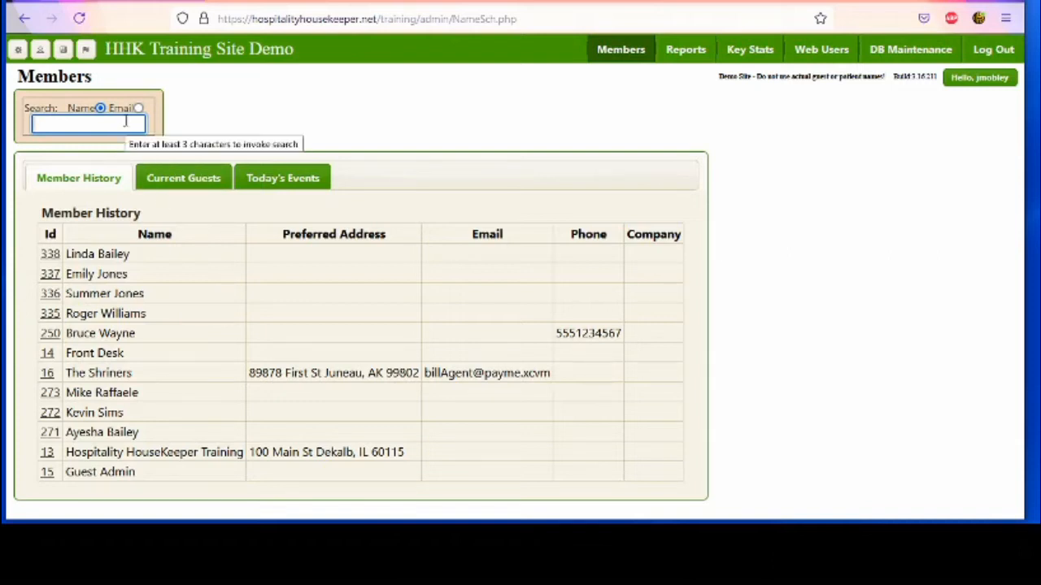
Enter a three-letter name search on the Members page and pick New Individual
{"action": "type", "text": "rab"}
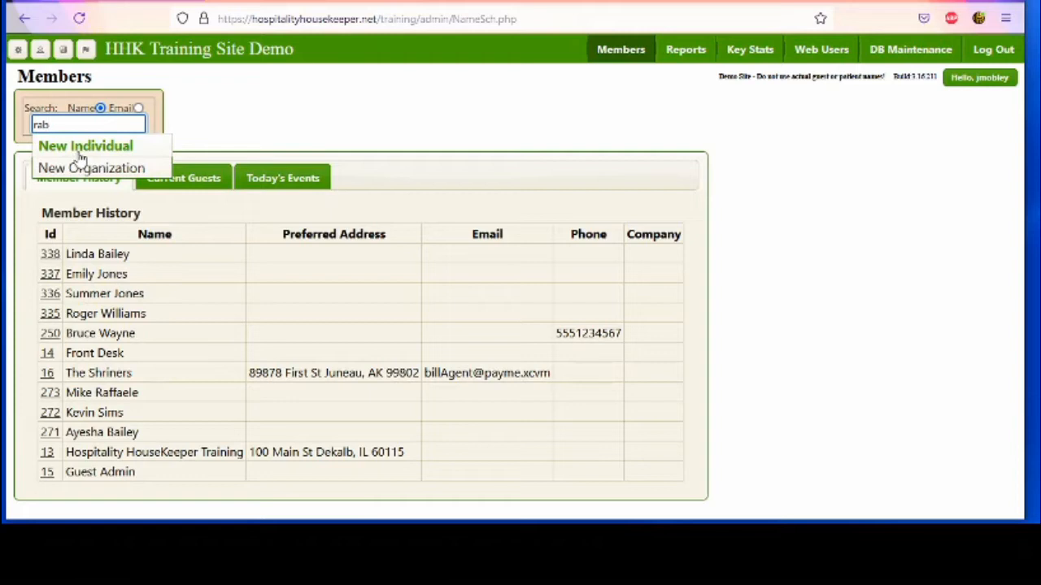
{"action": "left_click", "coordinate": [82, 149]}
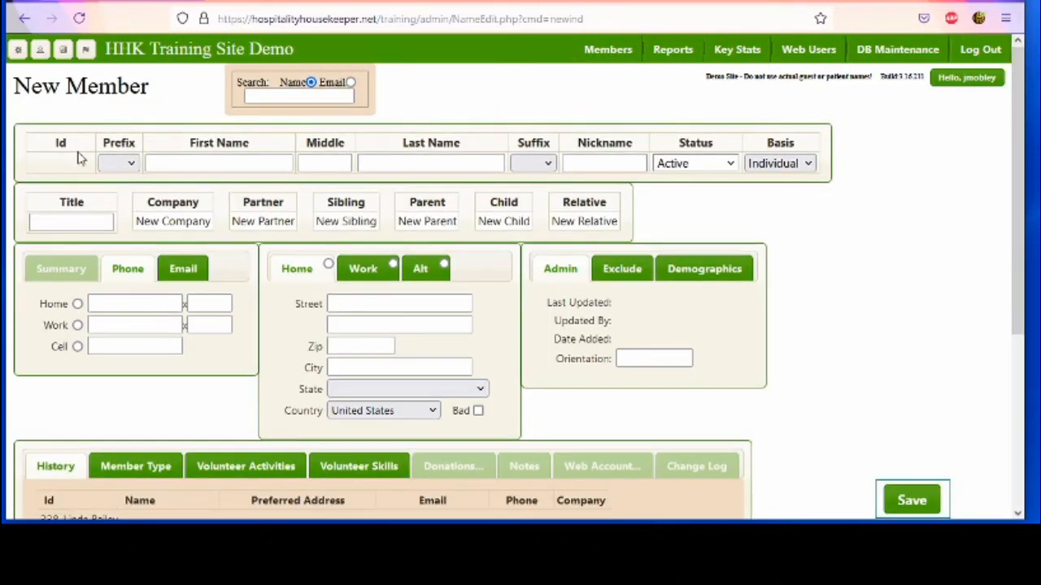
Enter the new member's first and last name and save the record
{"action": "left_click", "coordinate": [170, 166]}
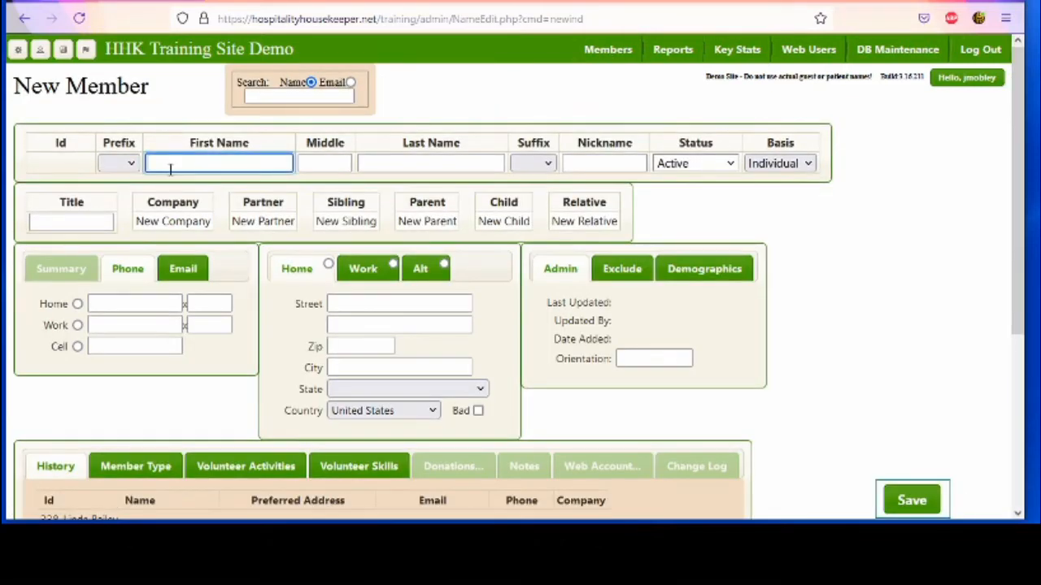
{"action": "type", "text": "Roger"}
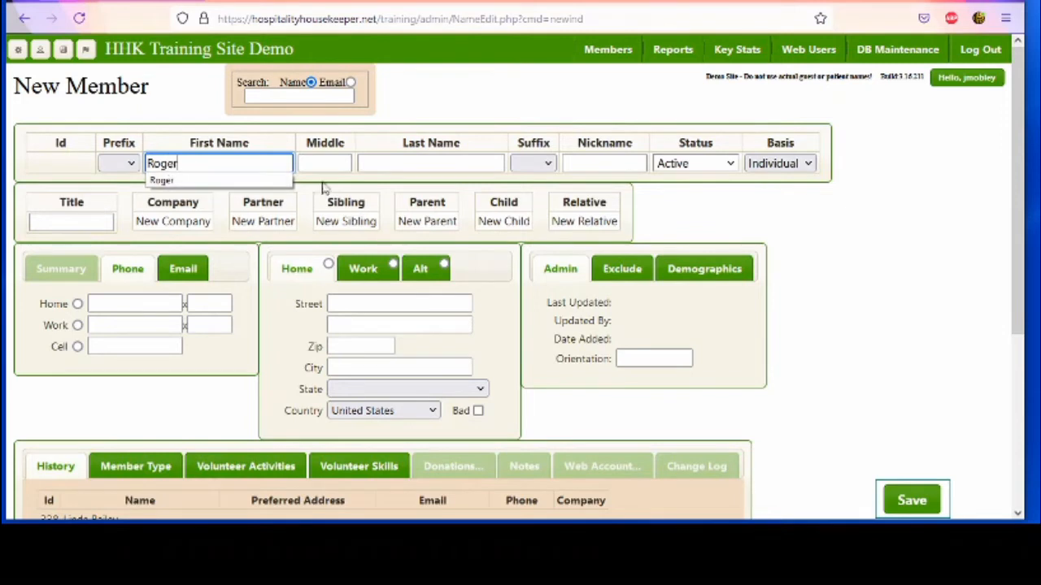
{"action": "left_click", "coordinate": [362, 163]}
{"action": "type", "text": "R"}
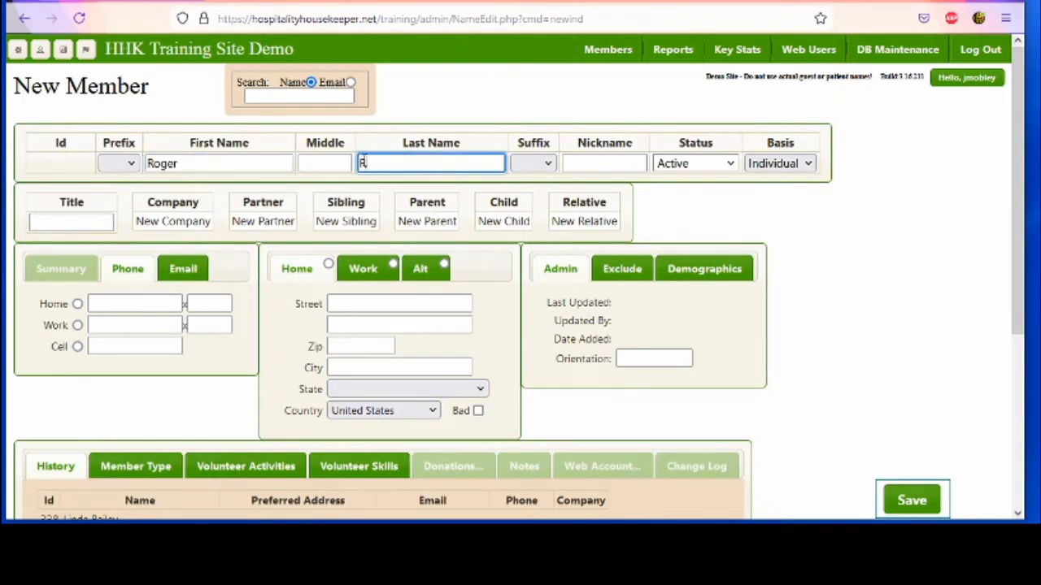
{"action": "type", "text": "abbit"}
{"action": "left_click", "coordinate": [925, 503]}
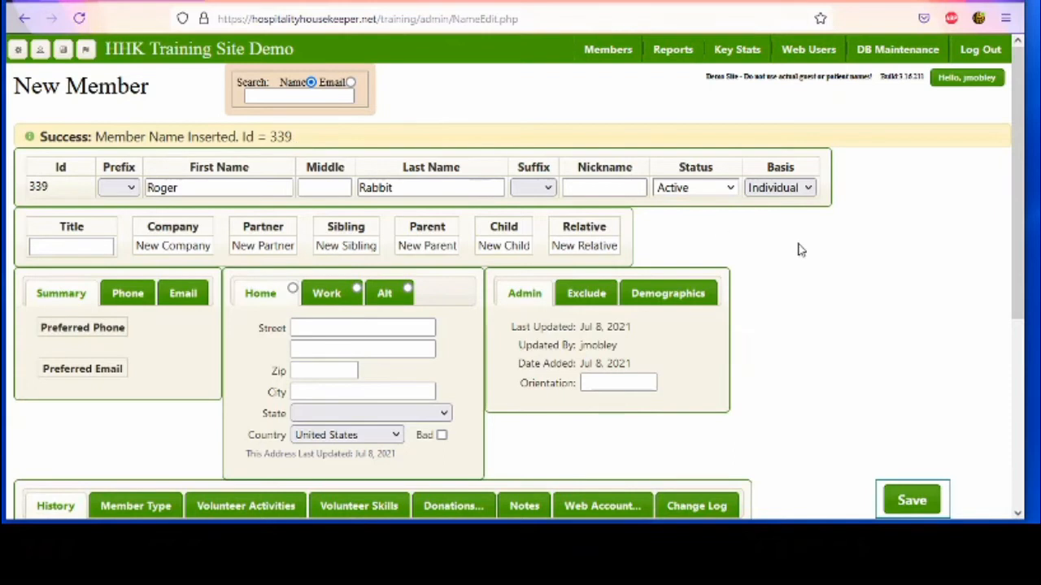
Scroll down to the Web Account tab and open the member's Web Access Info dialog
{"action": "scroll", "coordinate": [809, 258], "scroll_direction": "down", "scroll_amount": 2}
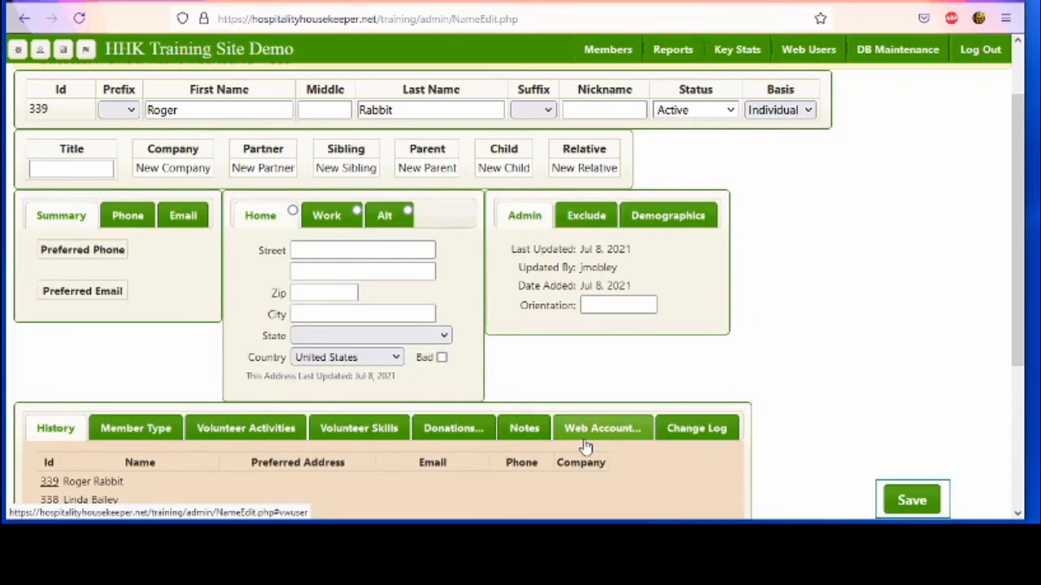
{"action": "left_click", "coordinate": [624, 429]}
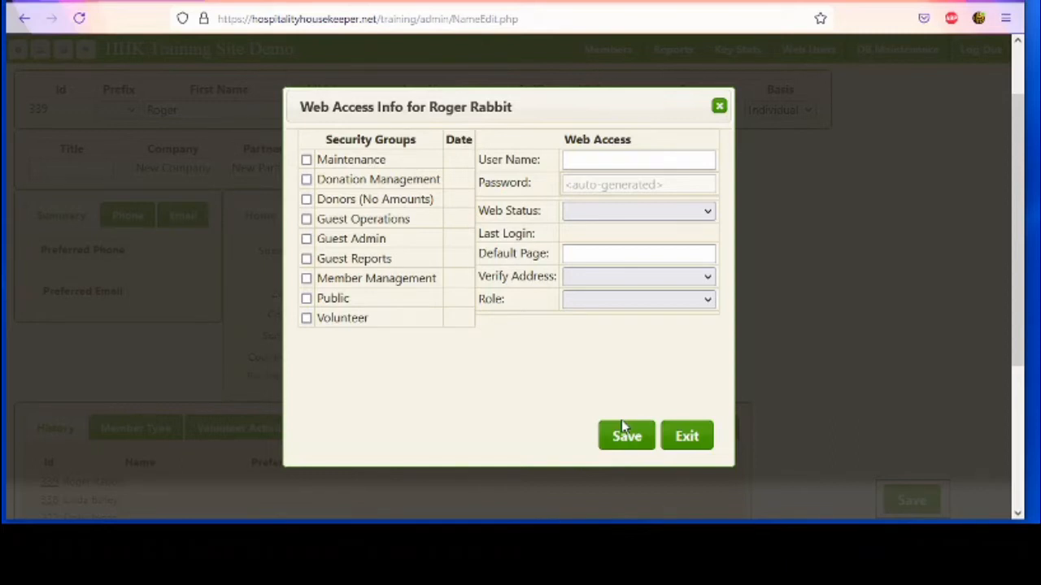
Check Guest Operations, enter a web user name, set status Active and role Web User, then save
{"action": "left_click", "coordinate": [306, 220]}
{"action": "left_click", "coordinate": [585, 159]}
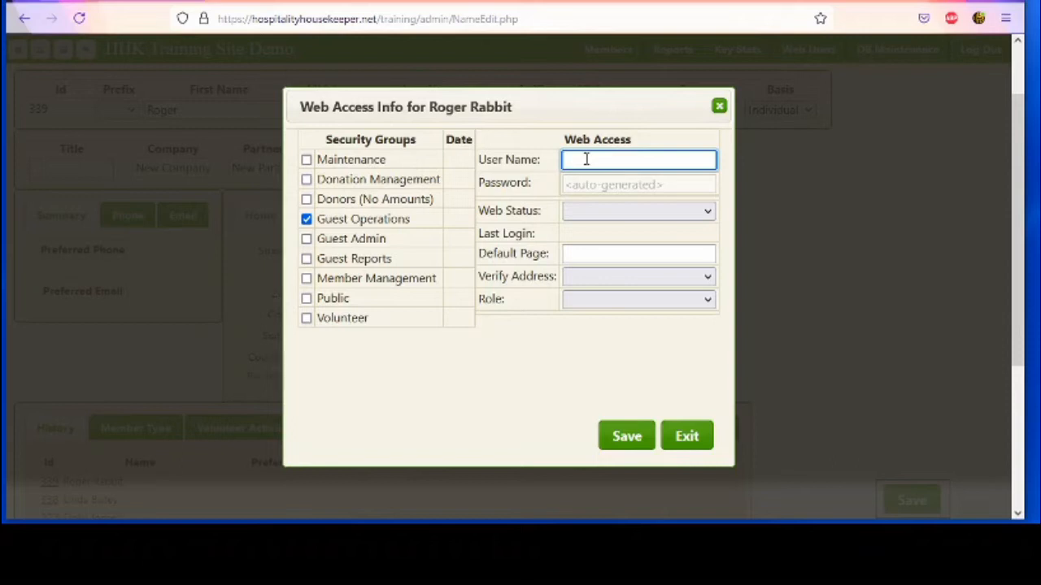
{"action": "type", "text": "Rrabbit"}
{"action": "left_click", "coordinate": [621, 213]}
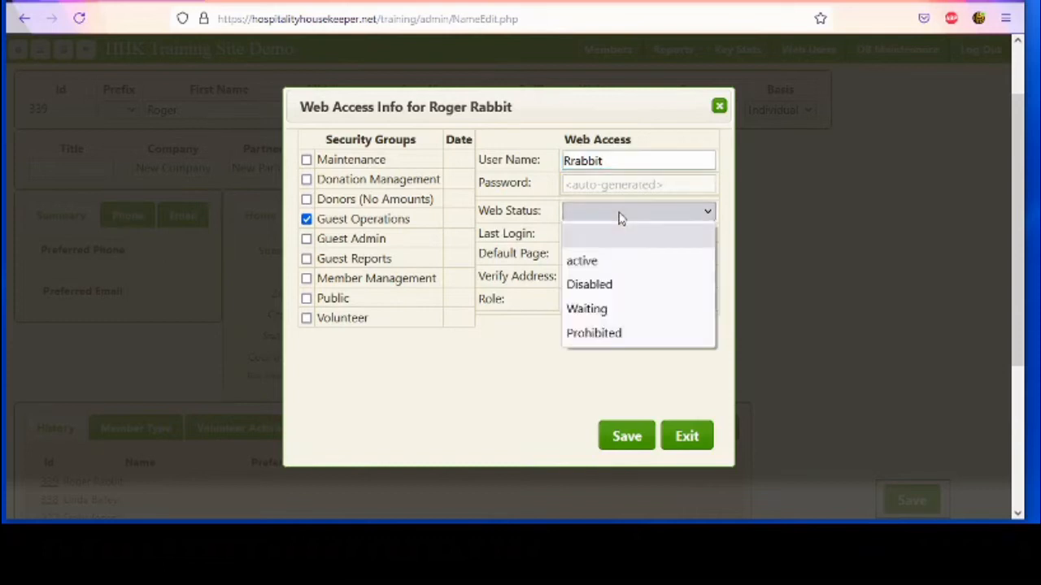
{"action": "left_click", "coordinate": [591, 267]}
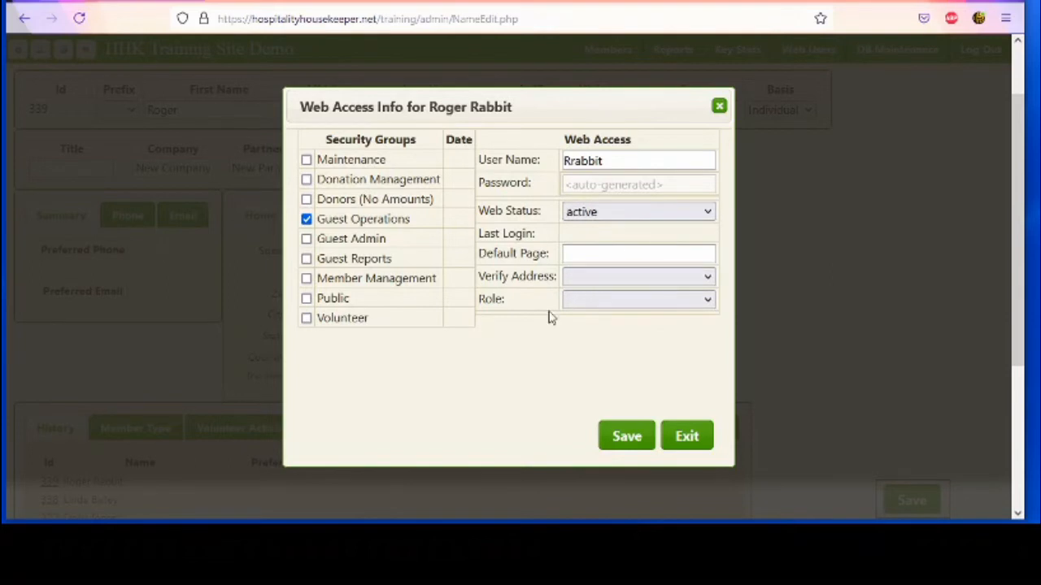
{"action": "left_click", "coordinate": [657, 303]}
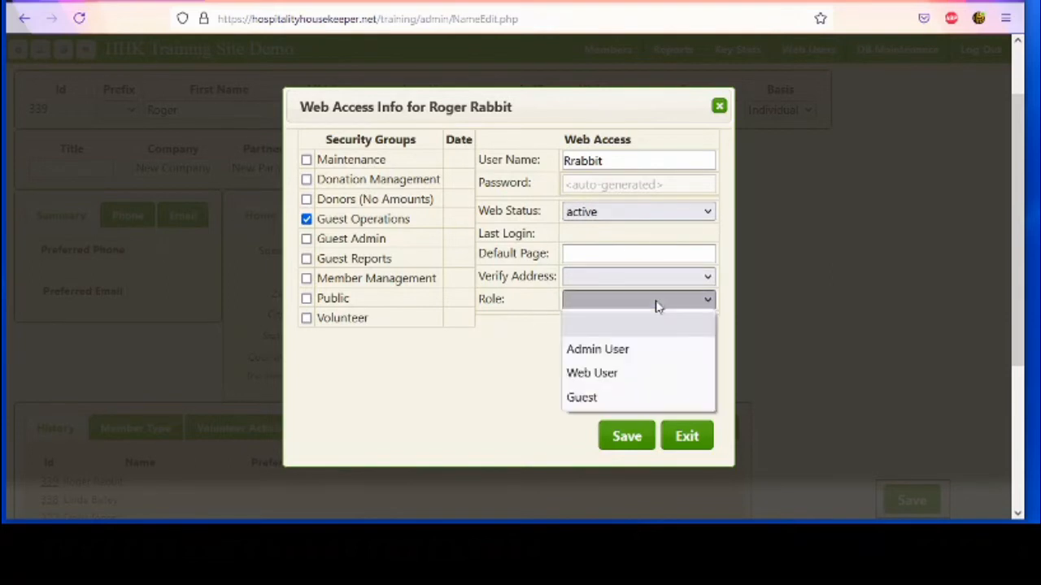
{"action": "left_click", "coordinate": [602, 374]}
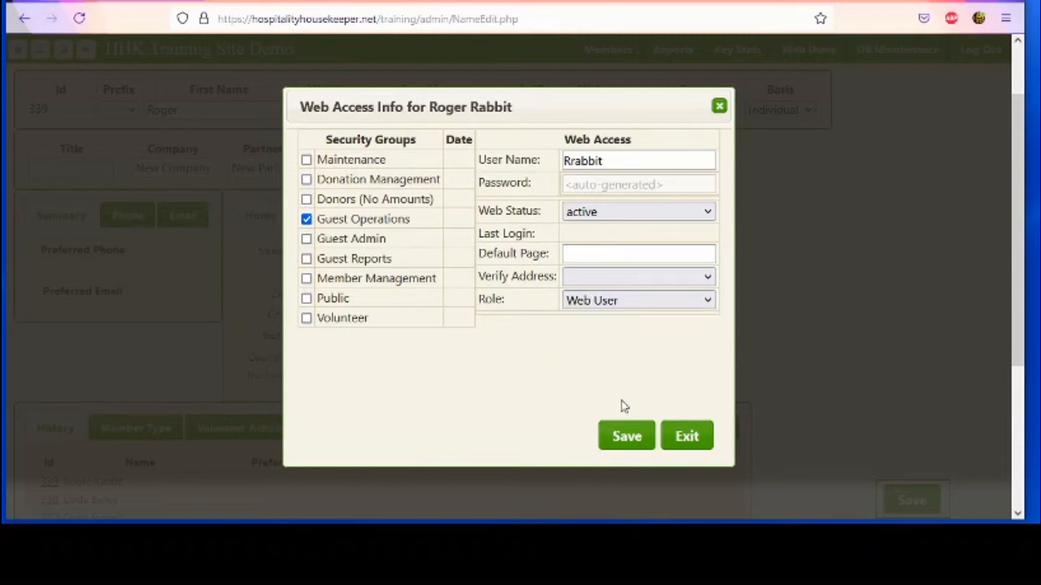
{"action": "left_click", "coordinate": [626, 439]}
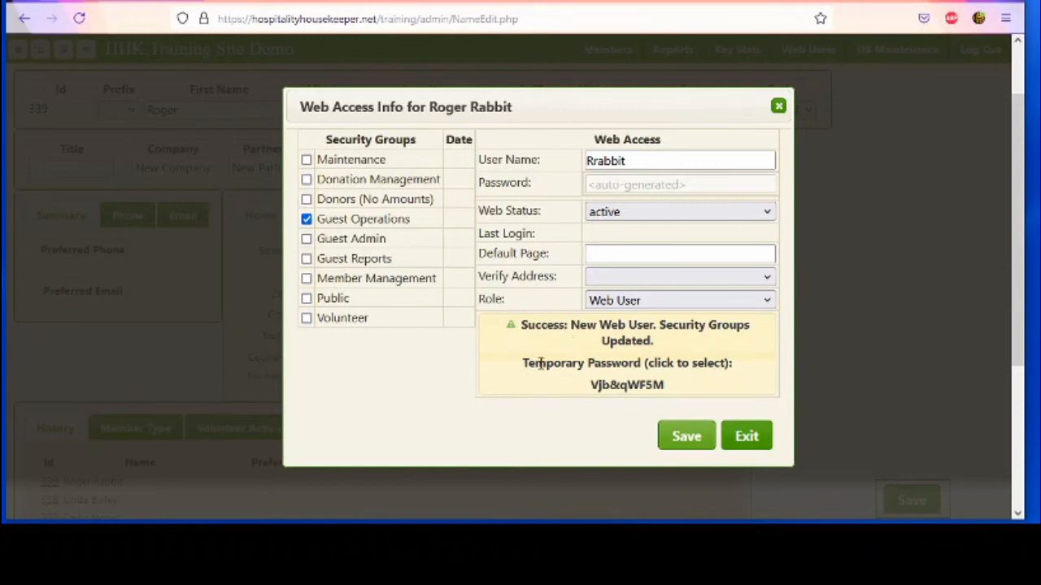
Copy the temporary password, save the web access settings again and exit the dialog
{"action": "left_click", "coordinate": [627, 384]}
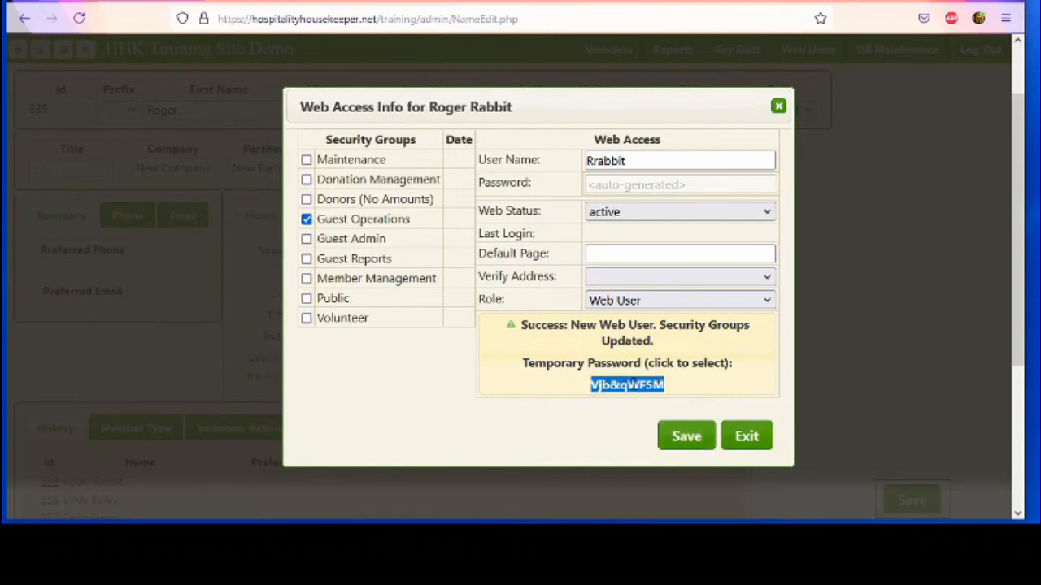
{"action": "right_click", "coordinate": [635, 383]}
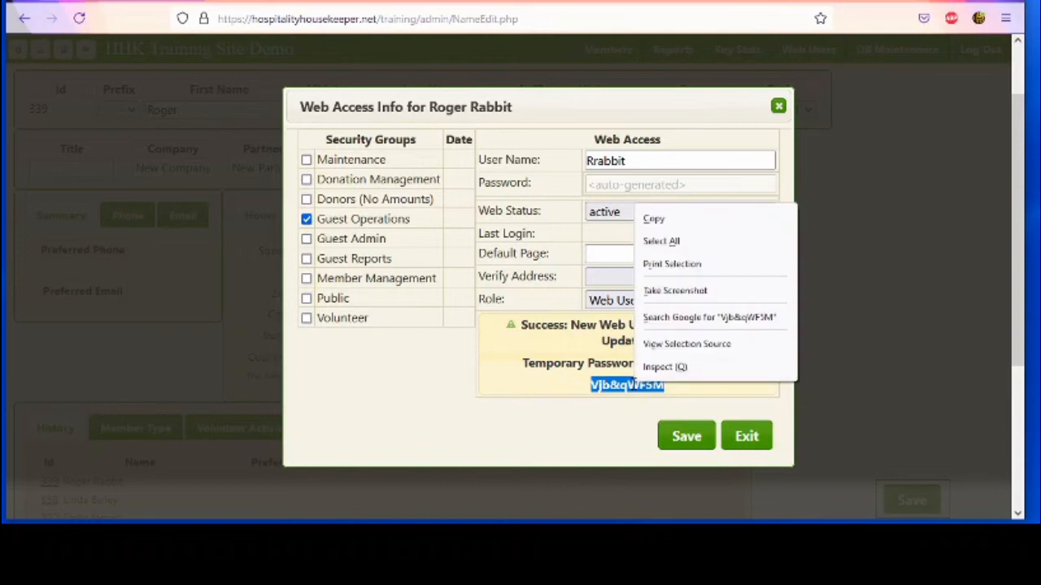
{"action": "left_click", "coordinate": [669, 225]}
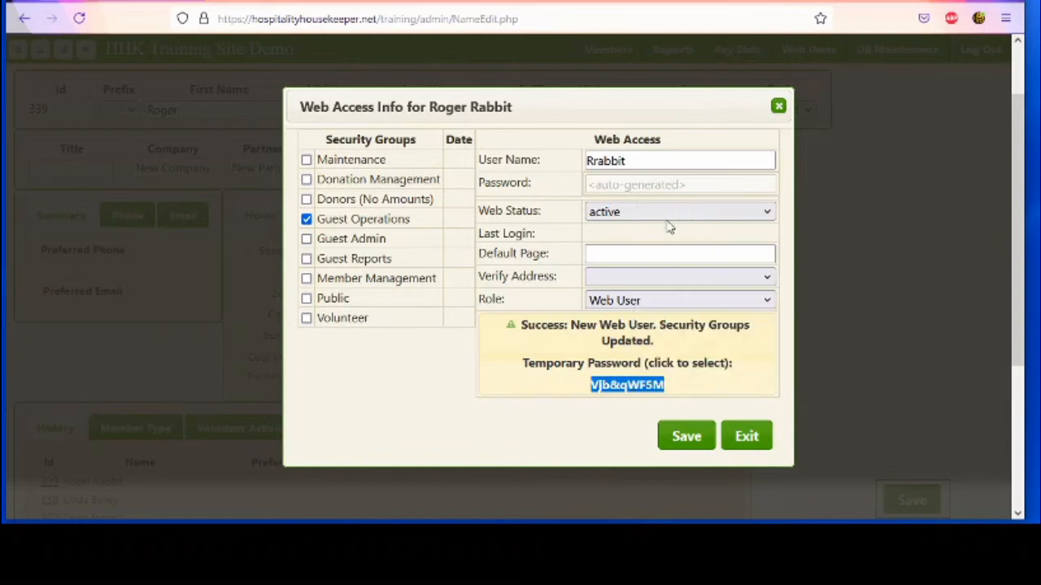
{"action": "left_click", "coordinate": [687, 439]}
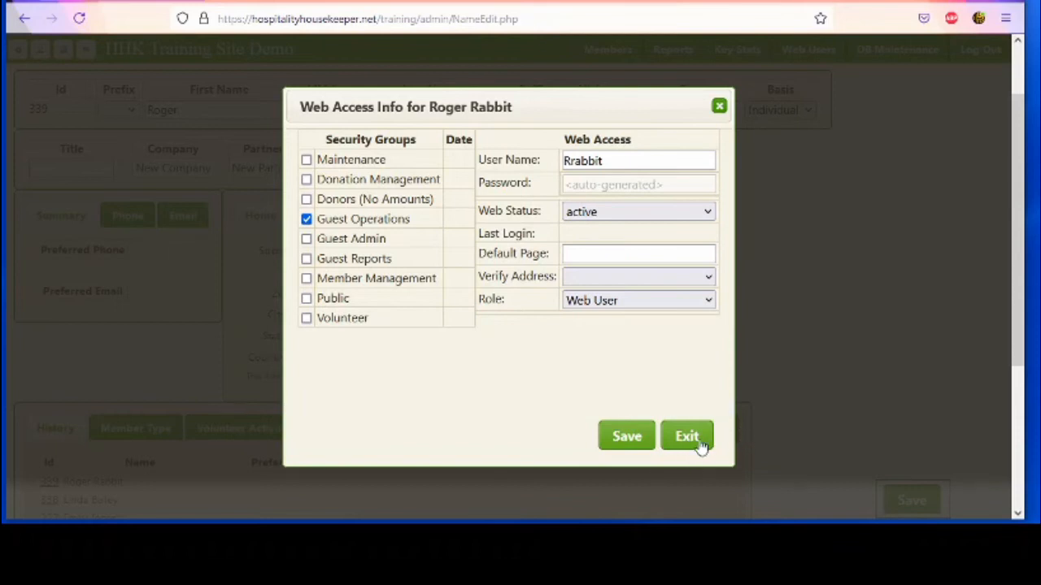
{"action": "left_click", "coordinate": [693, 437]}
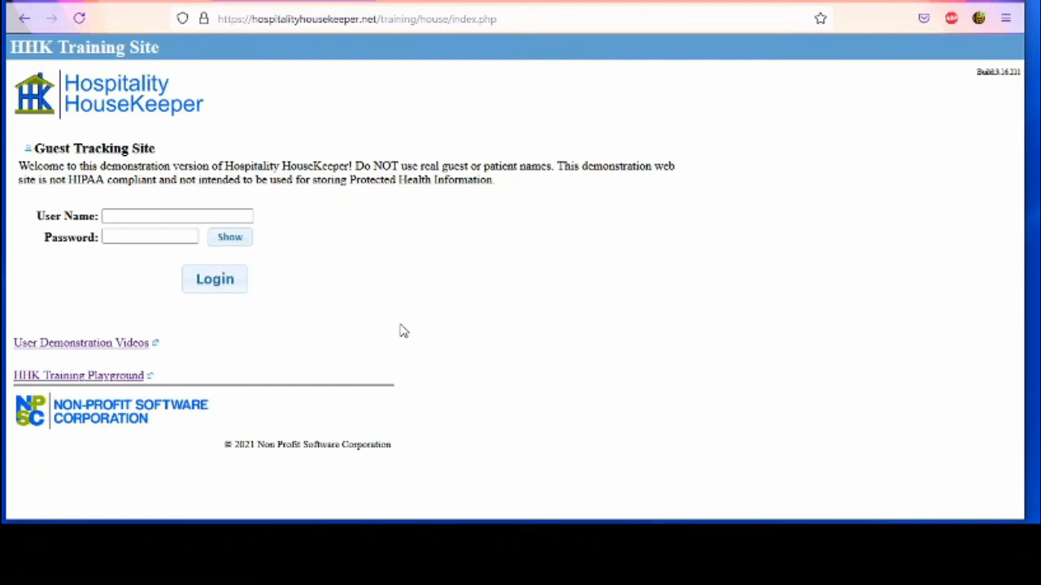
Log in to the Guest Tracking Site with the new web user name and pasted temporary password
{"action": "left_click", "coordinate": [144, 210]}
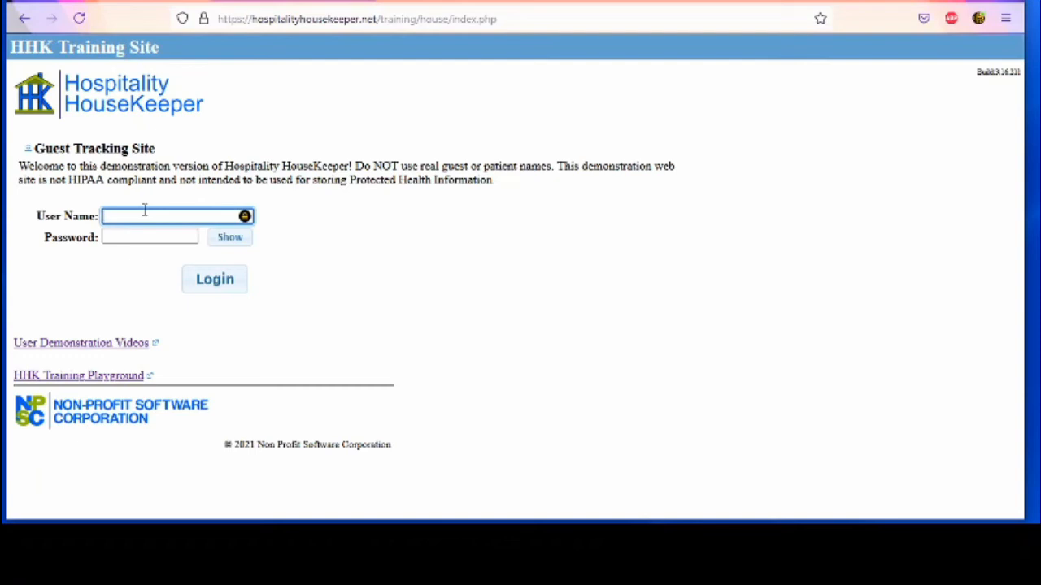
{"action": "type", "text": "krabbit"}
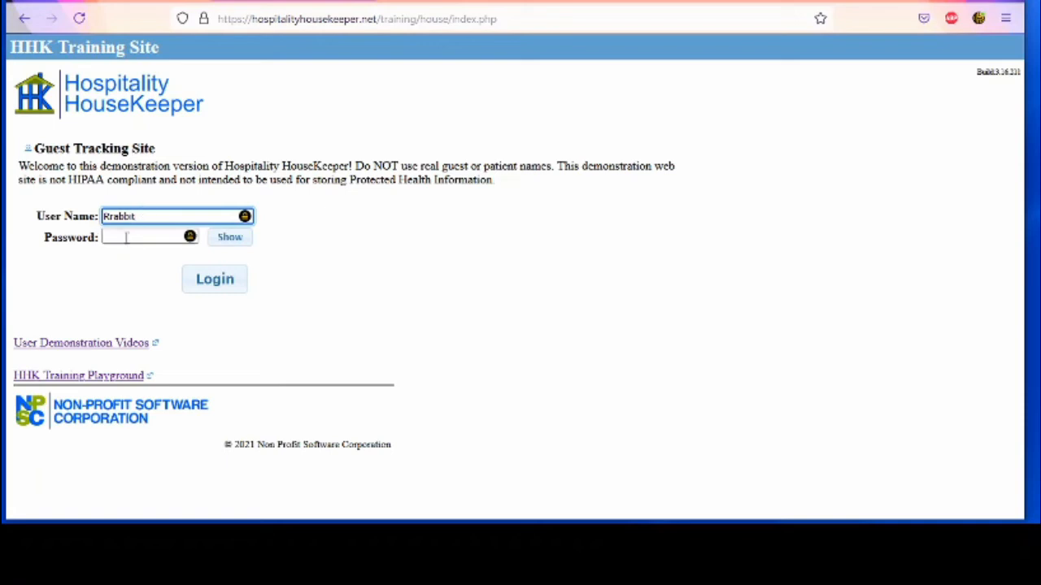
{"action": "left_click", "coordinate": [126, 237]}
{"action": "right_click", "coordinate": [127, 239]}
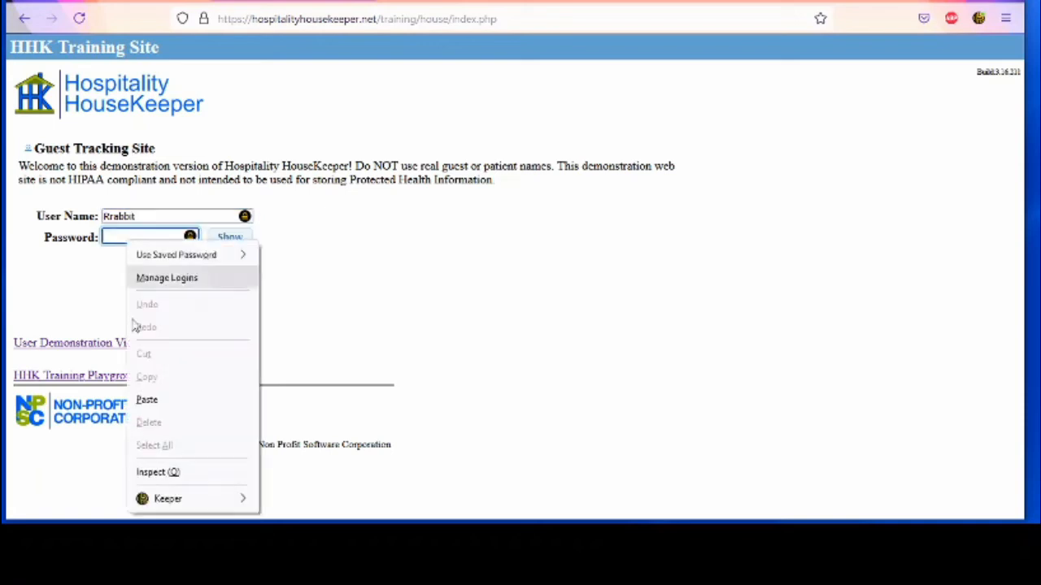
{"action": "left_click", "coordinate": [147, 401]}
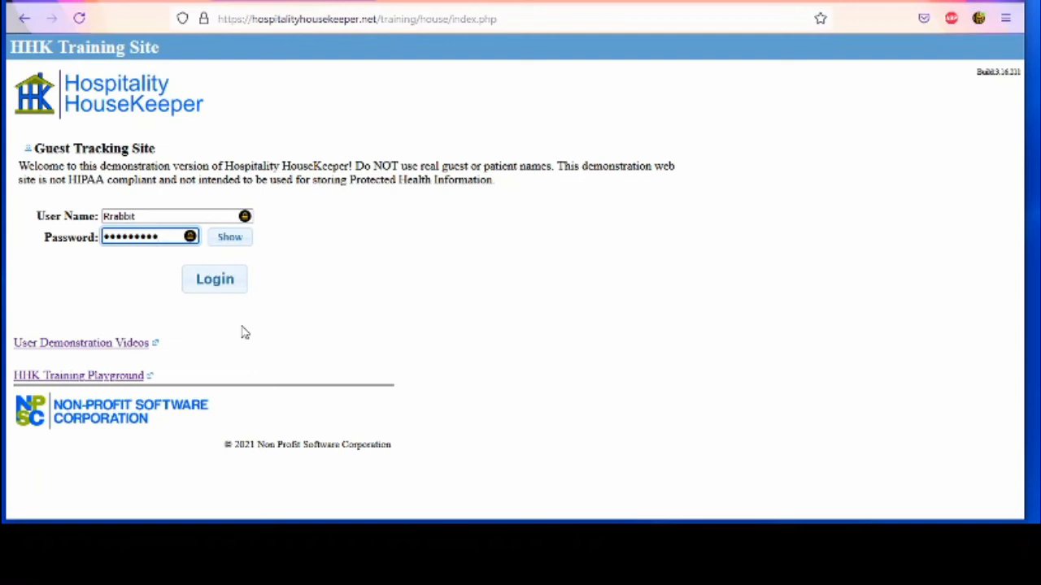
{"action": "left_click", "coordinate": [230, 285]}
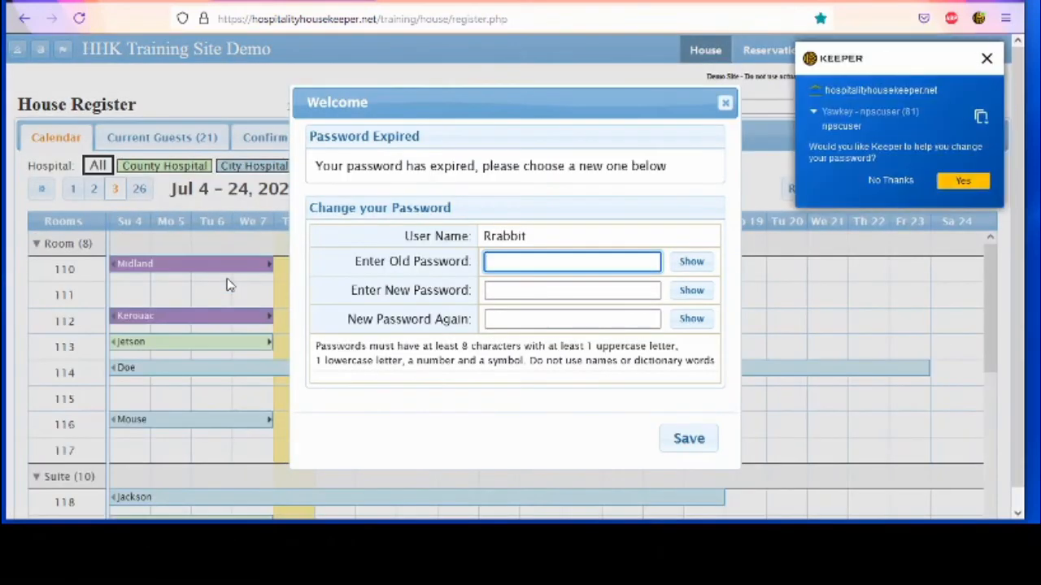
Dismiss the password manager offer, paste the temporary password as the old password, then close the prompt
{"action": "left_click", "coordinate": [987, 58]}
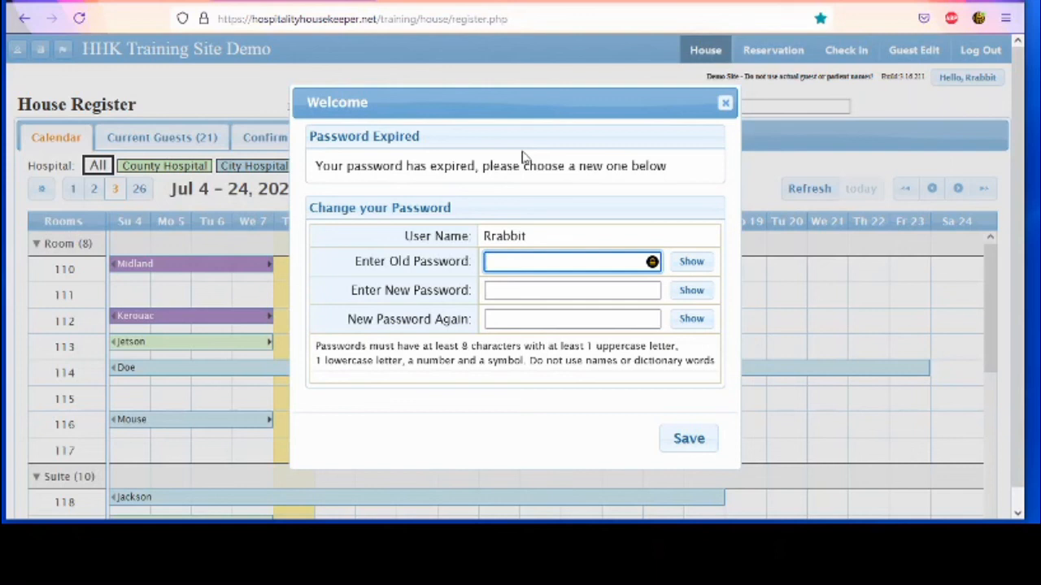
{"action": "right_click", "coordinate": [494, 263]}
{"action": "left_click", "coordinate": [521, 427]}
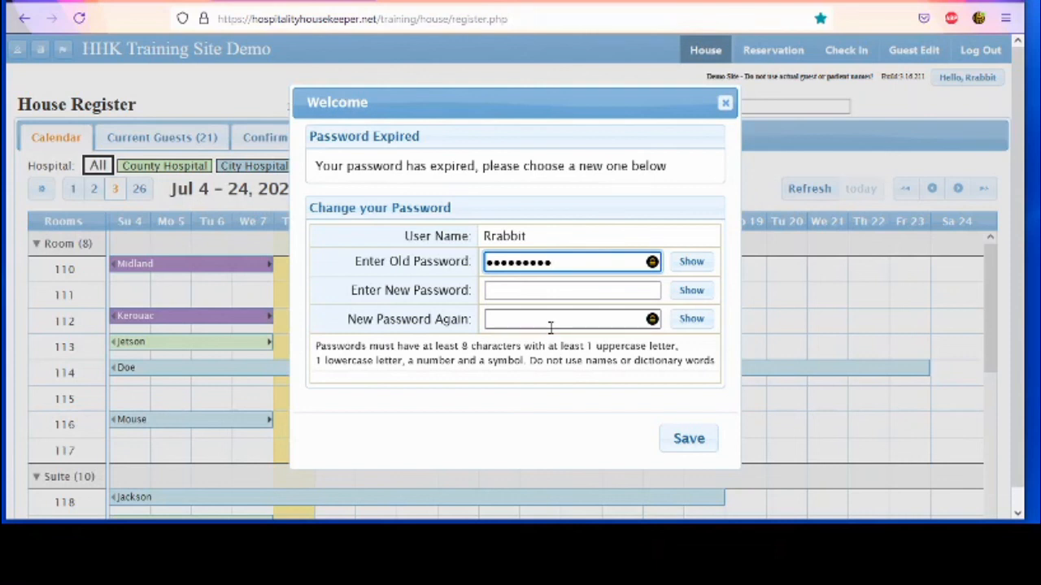
{"action": "left_click", "coordinate": [726, 105]}
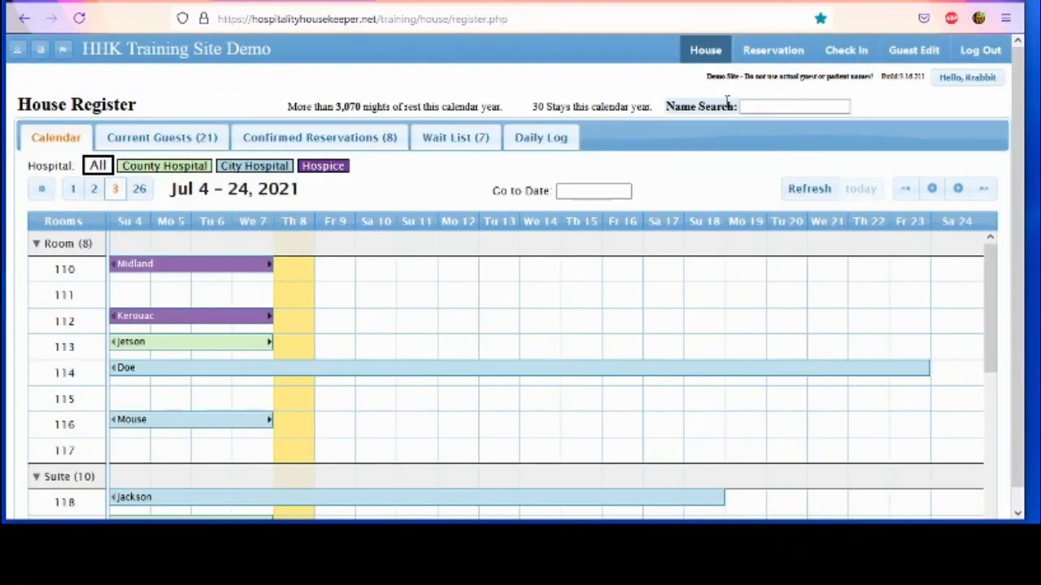